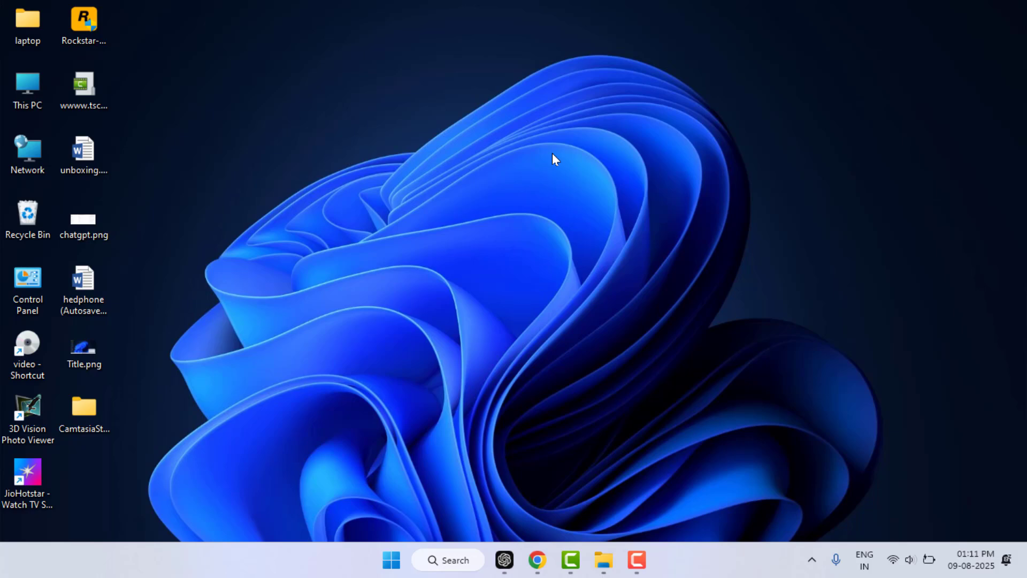
# Step: Open the C: drive storage breakdown in Settings and its Temporary files list, 83.9 MB selected
pyautogui.press('super+i')
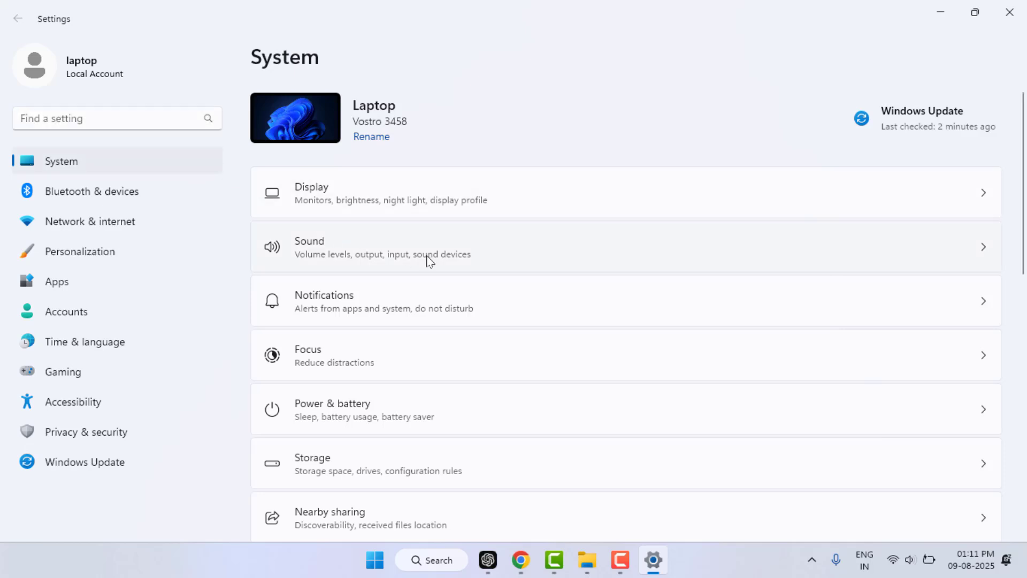
pyautogui.scroll(-2, 427, 283)
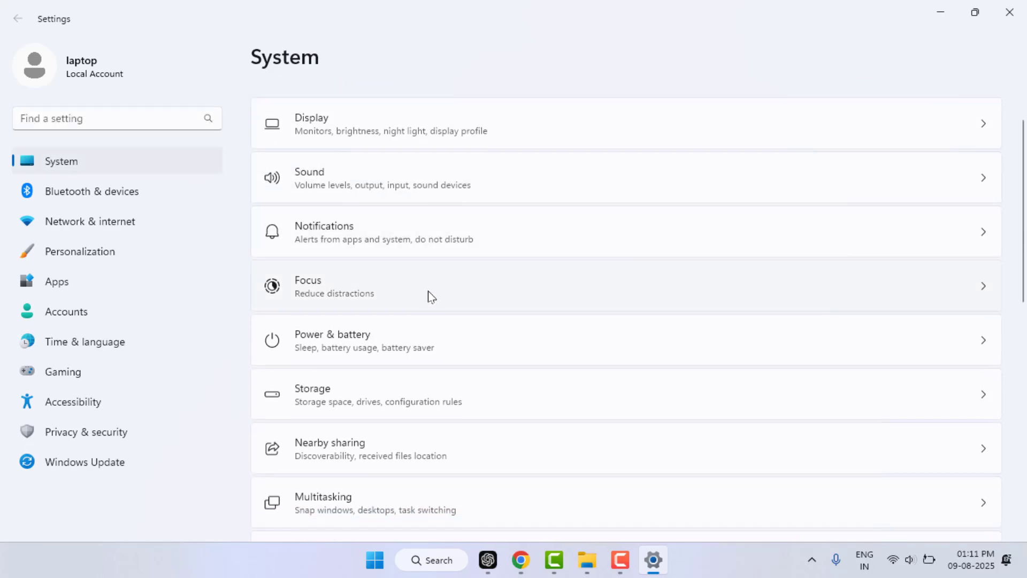
pyautogui.click(355, 389)
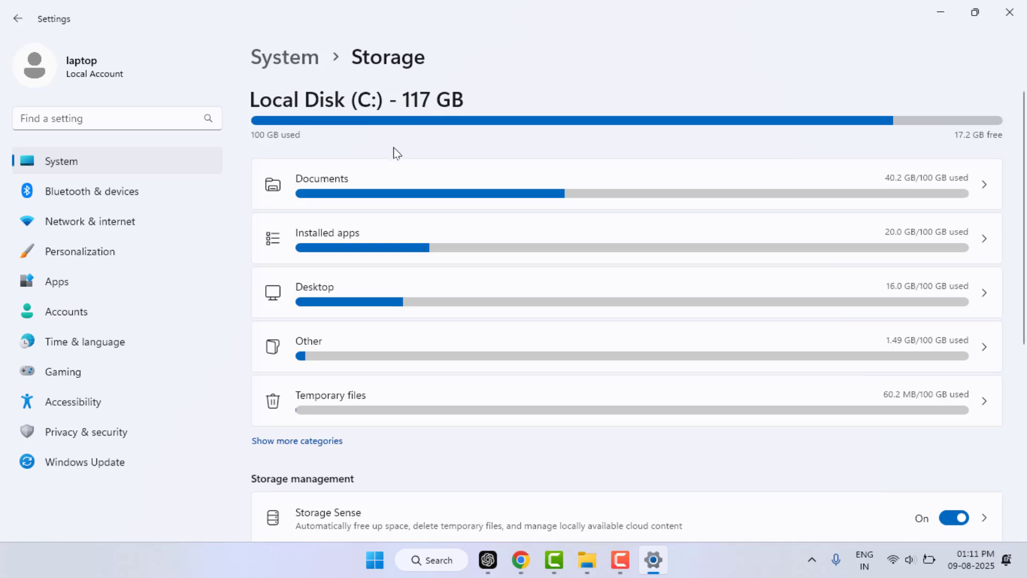
pyautogui.scroll(-2, 389, 177)
pyautogui.scroll(-2, 359, 348)
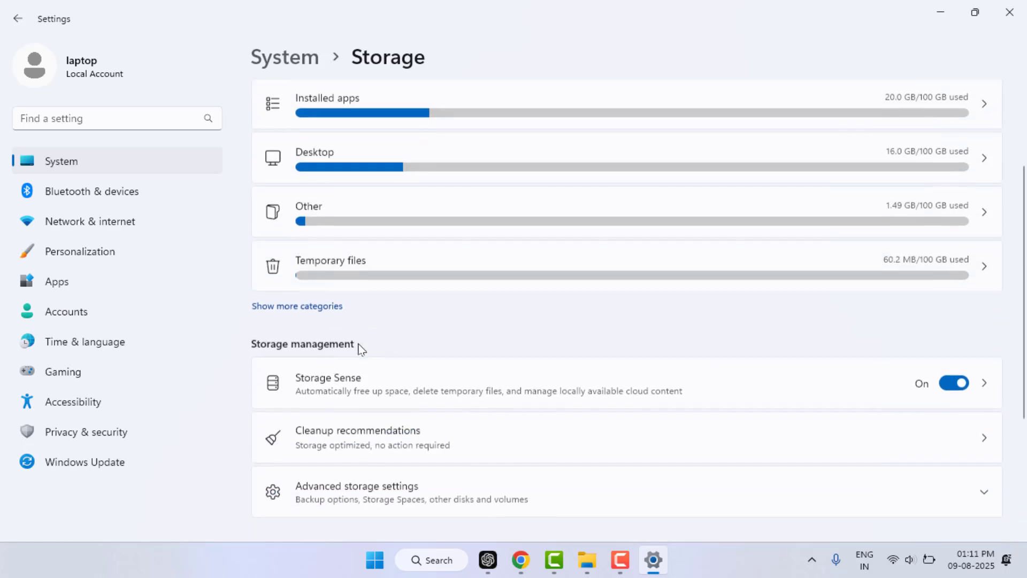
pyautogui.click(354, 268)
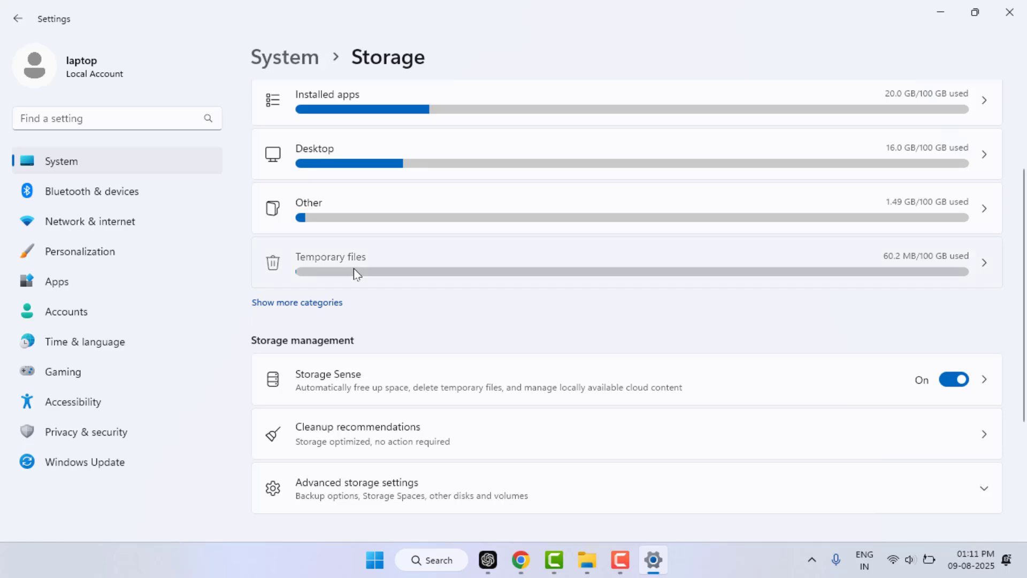
# Step: Tick Recycle Bin among the temporary files and review the selection, now totalling 84.6 MB
pyautogui.scroll(-5, 357, 278)
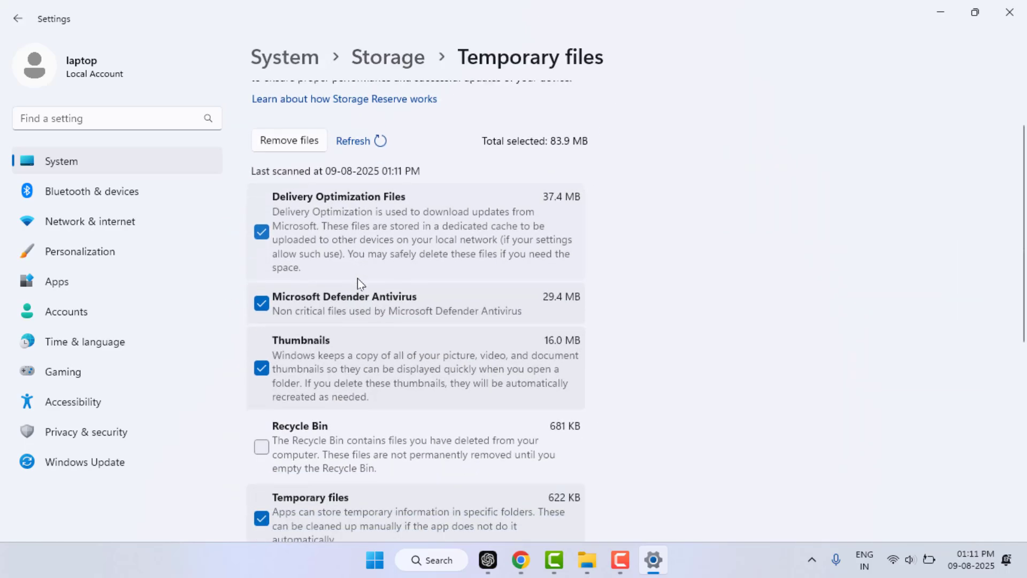
pyautogui.click(262, 241)
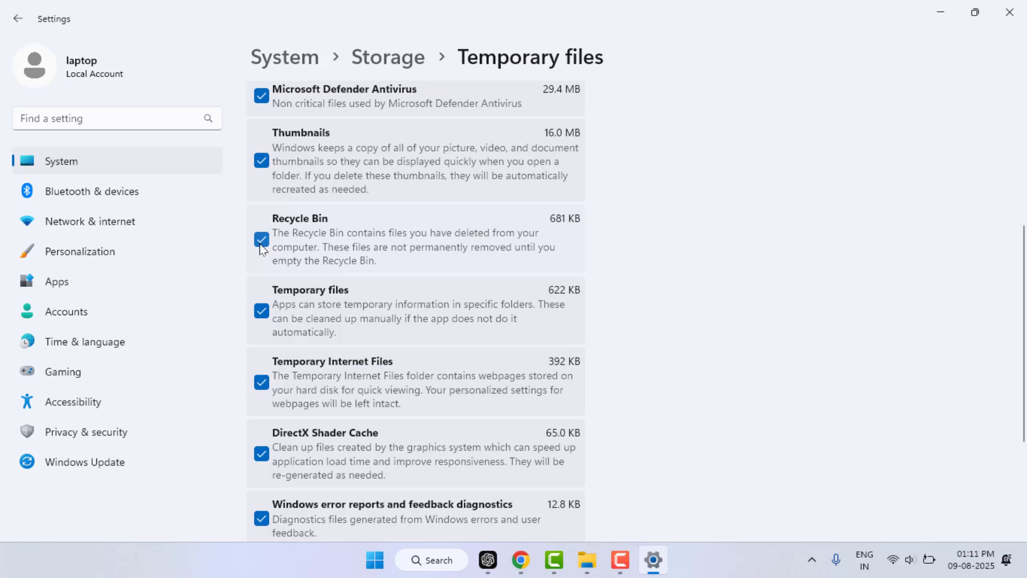
pyautogui.scroll(-3, 261, 247)
pyautogui.scroll(8, 323, 356)
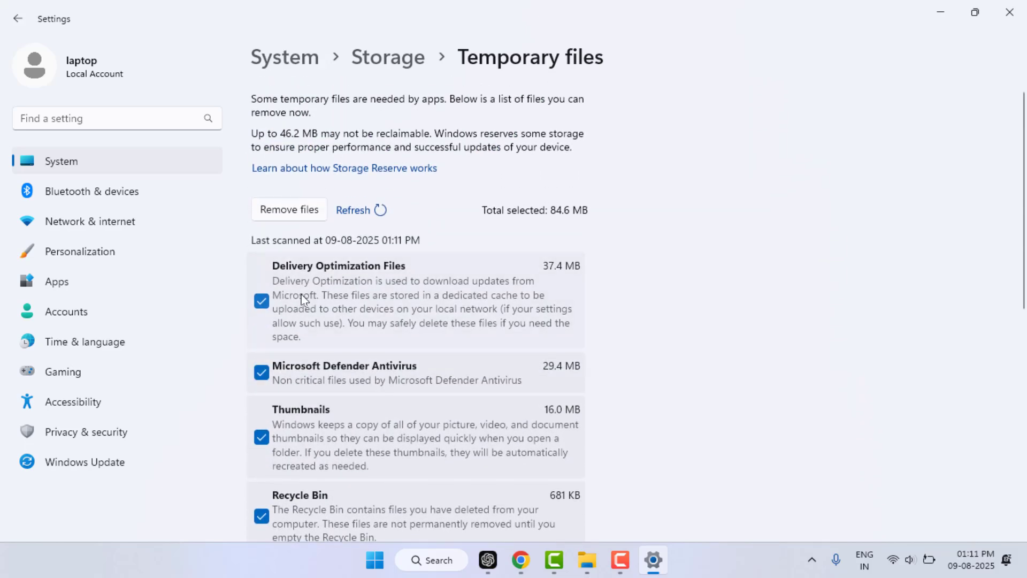
pyautogui.scroll(-2, 300, 293)
pyautogui.scroll(-1, 299, 298)
pyautogui.scroll(3, 303, 298)
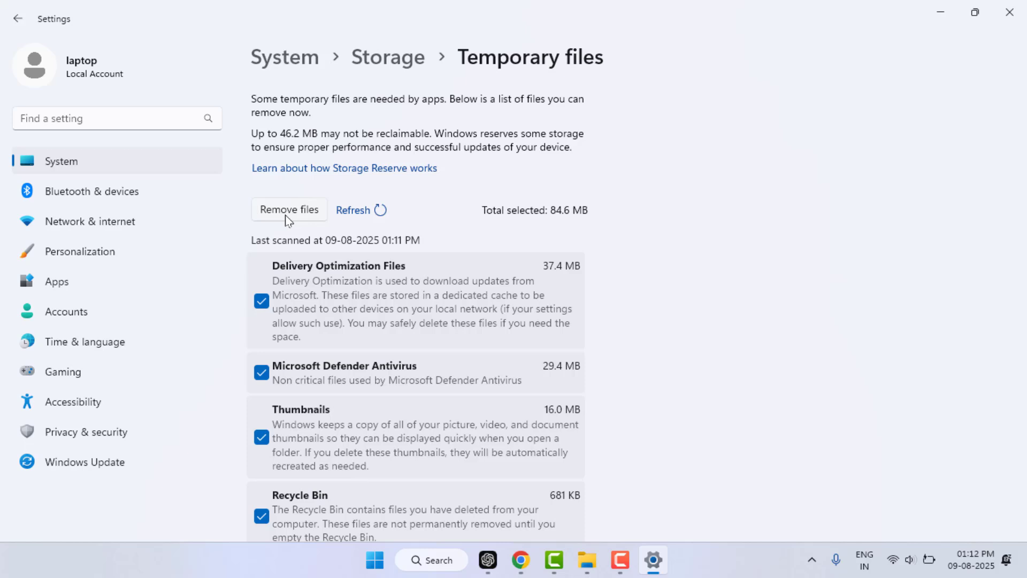
# Step: Return to Storage and view Cleanup recommendations, listing two older video recordings (4.03 MB, 3.95 MB)
pyautogui.click(18, 19)
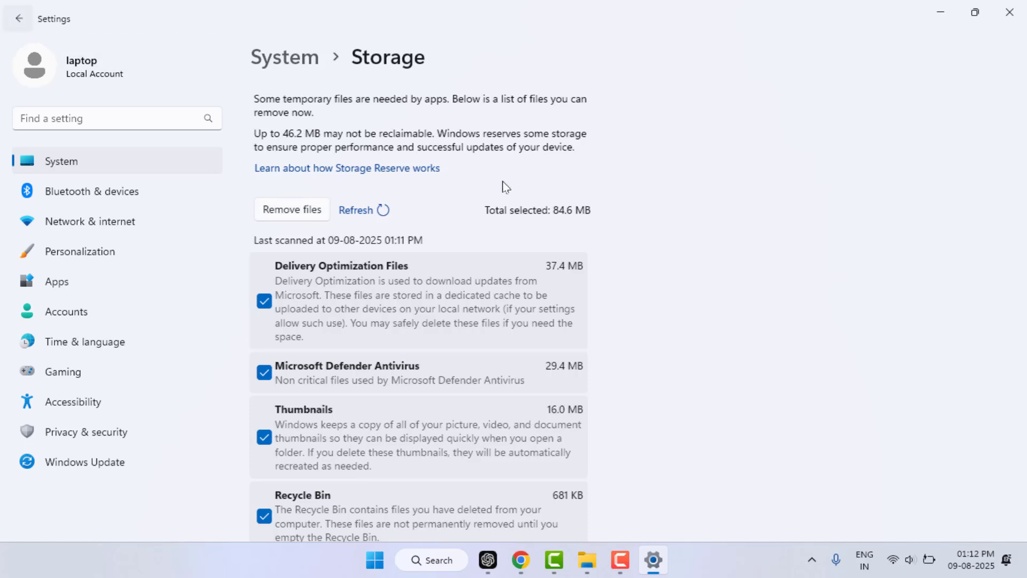
pyautogui.scroll(-5, 604, 267)
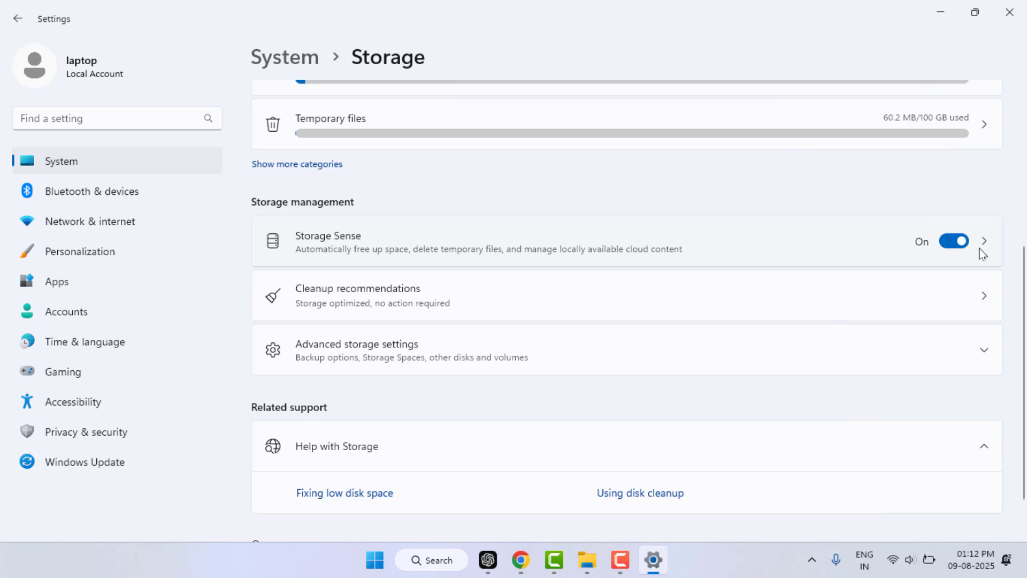
pyautogui.click(415, 309)
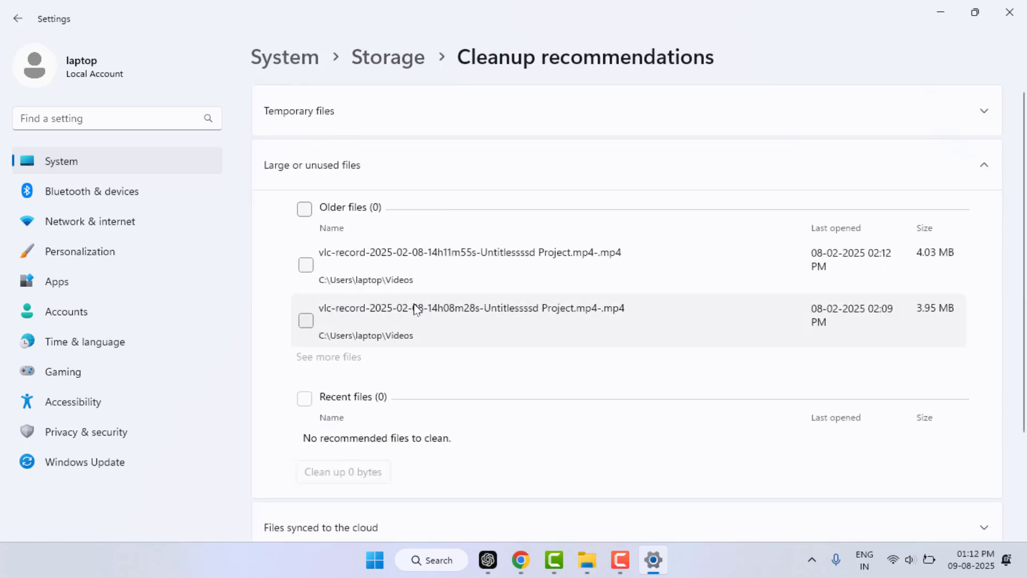
pyautogui.scroll(-3, 939, 282)
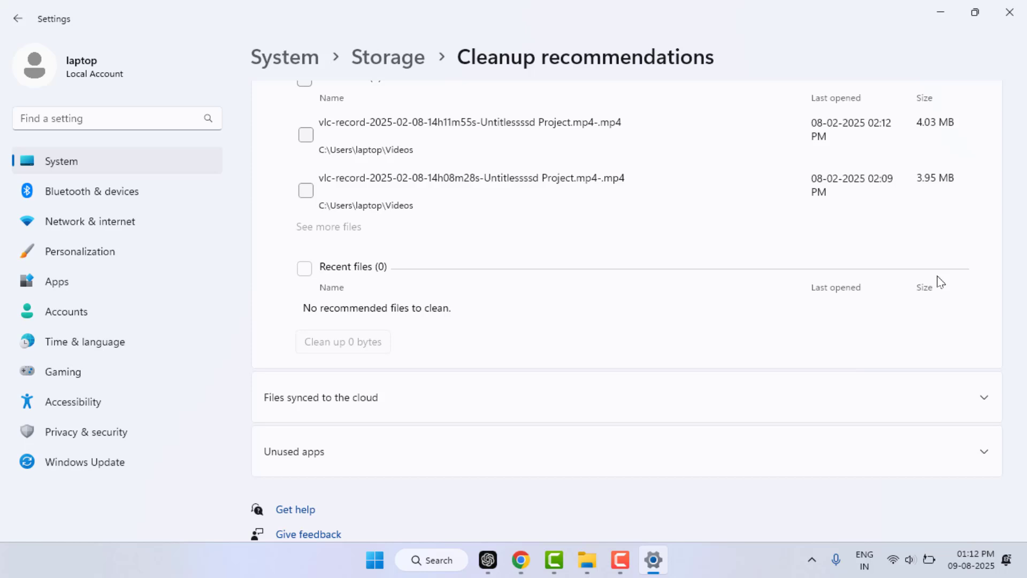
# Step: Close Settings and launch Disk Cleanup from Start search for drive (C:)
pyautogui.click(1008, 14)
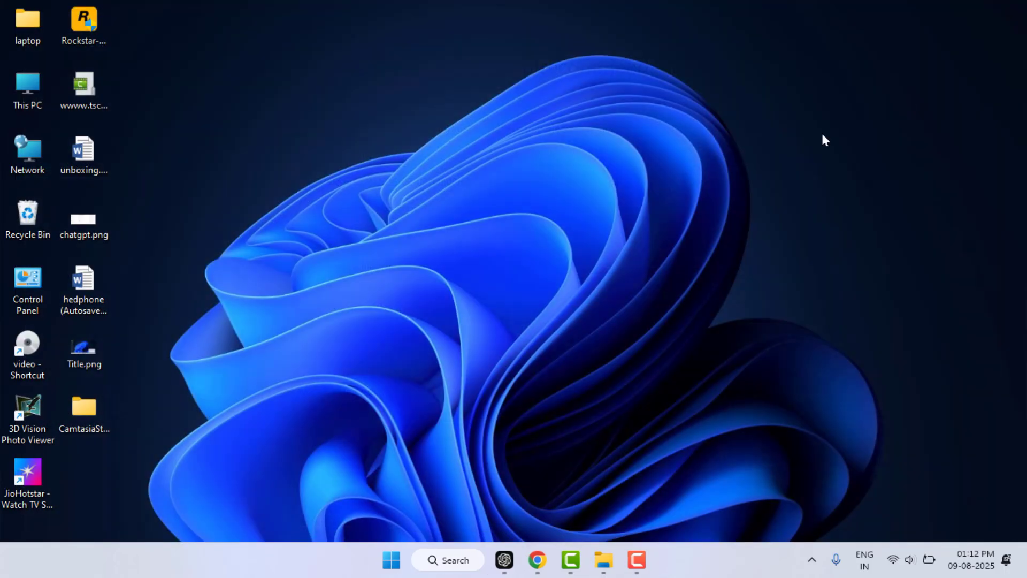
pyautogui.press('super')
pyautogui.write('d')
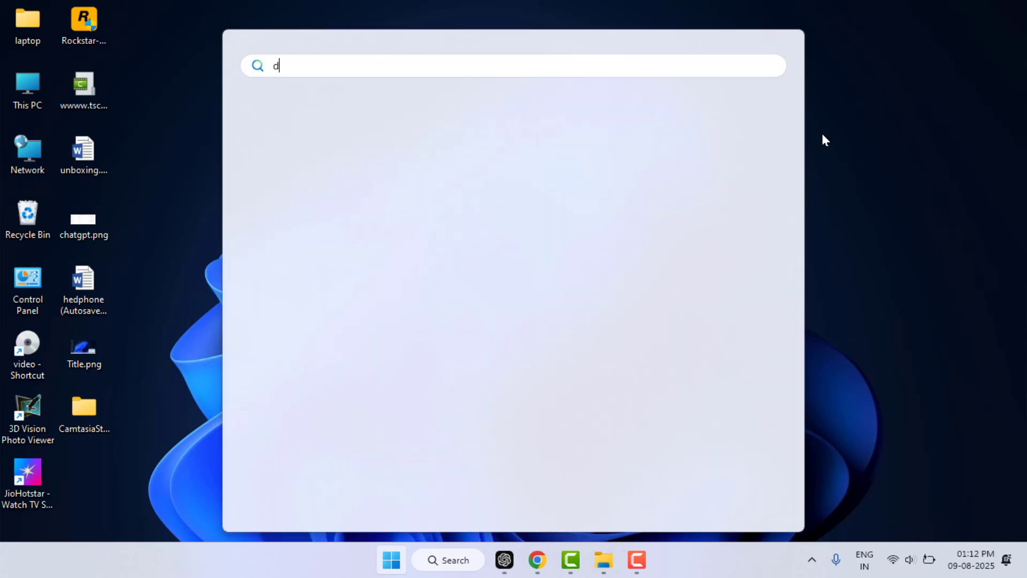
pyautogui.write('isk')
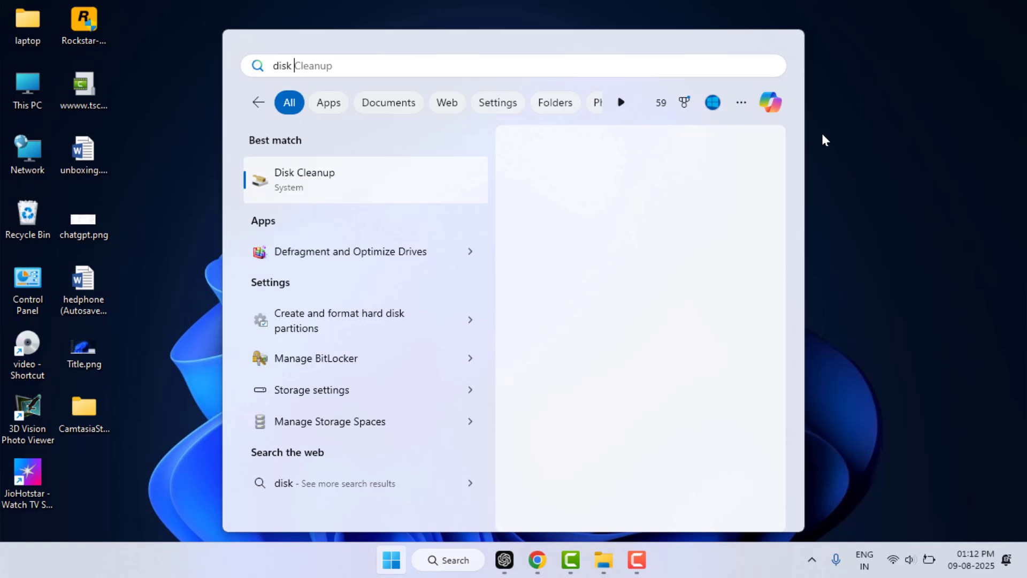
pyautogui.press('Return')
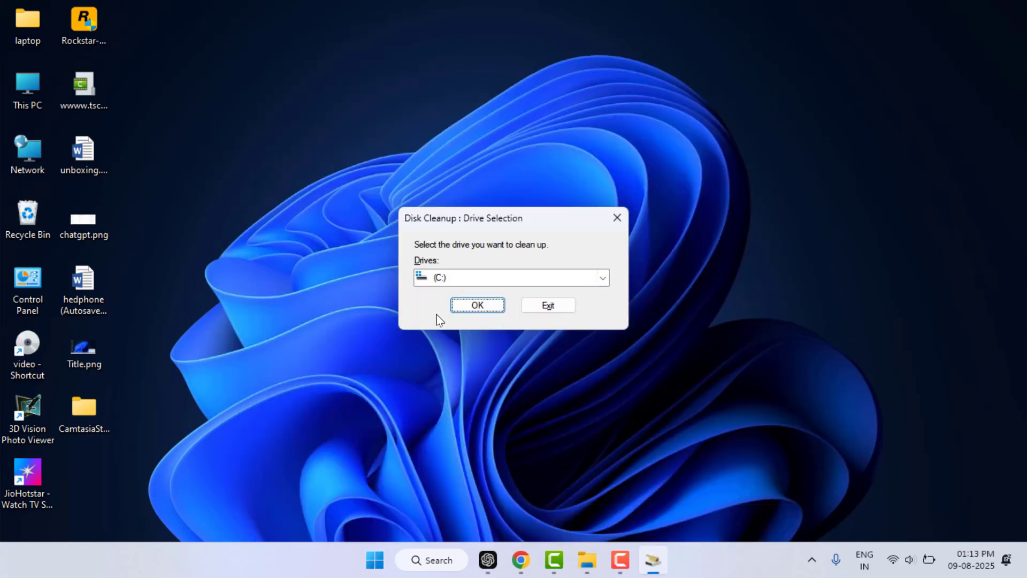
pyautogui.click(493, 308)
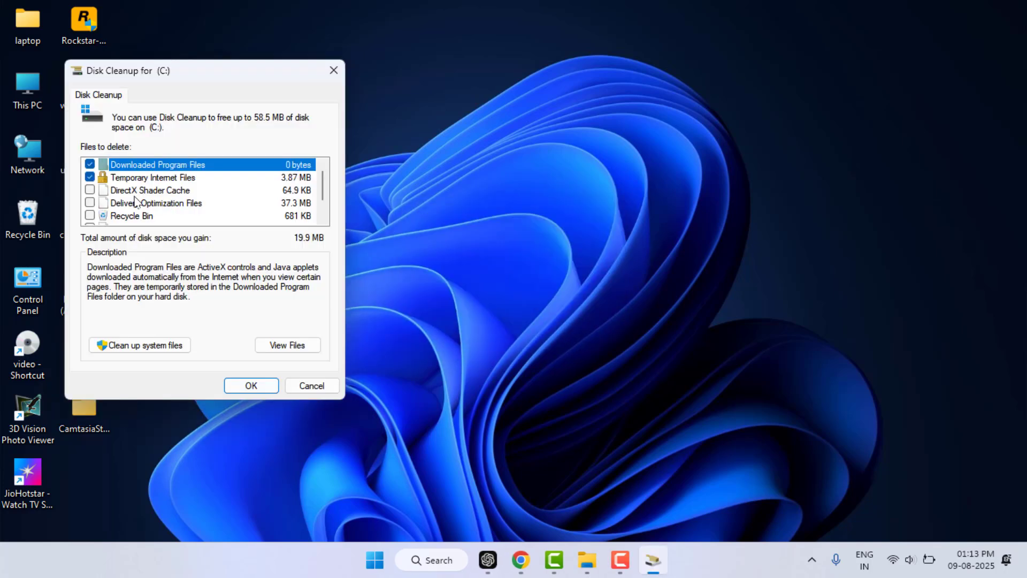
# Step: Tick Recycle Bin in Disk Cleanup, raising the space to gain to 20.5 MB
pyautogui.scroll(-1, 135, 200)
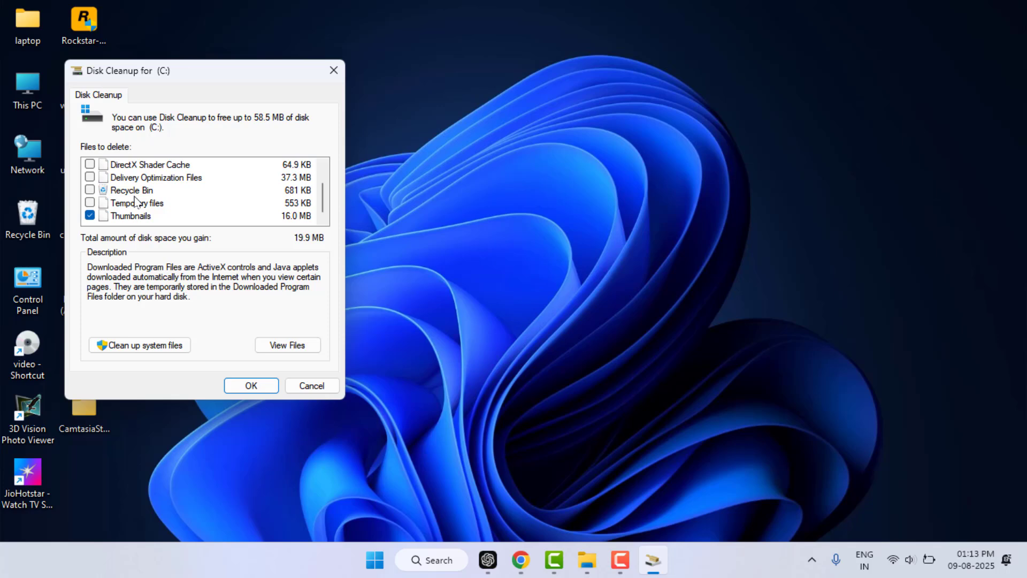
pyautogui.click(134, 191)
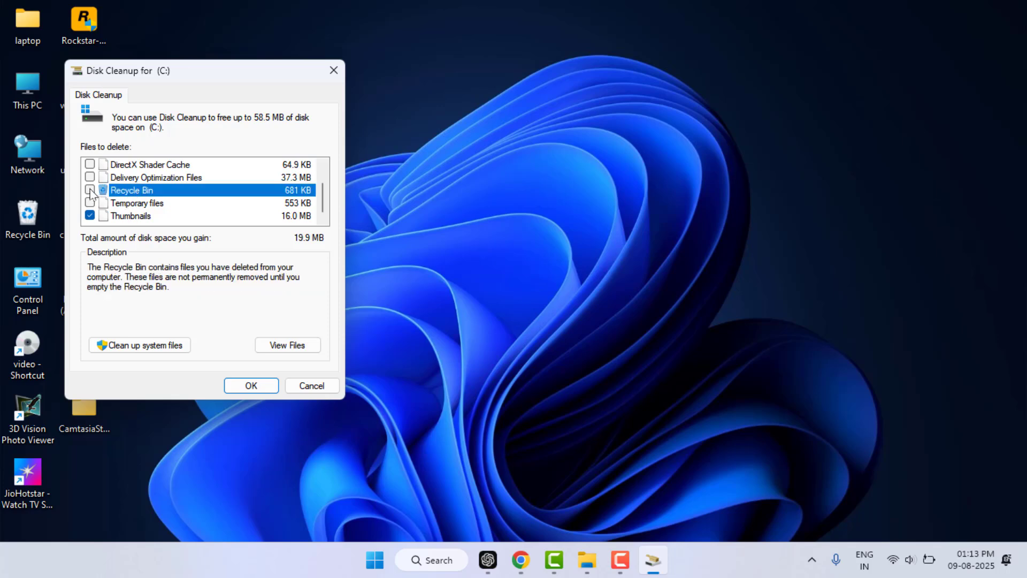
pyautogui.click(89, 191)
pyautogui.scroll(1, 152, 205)
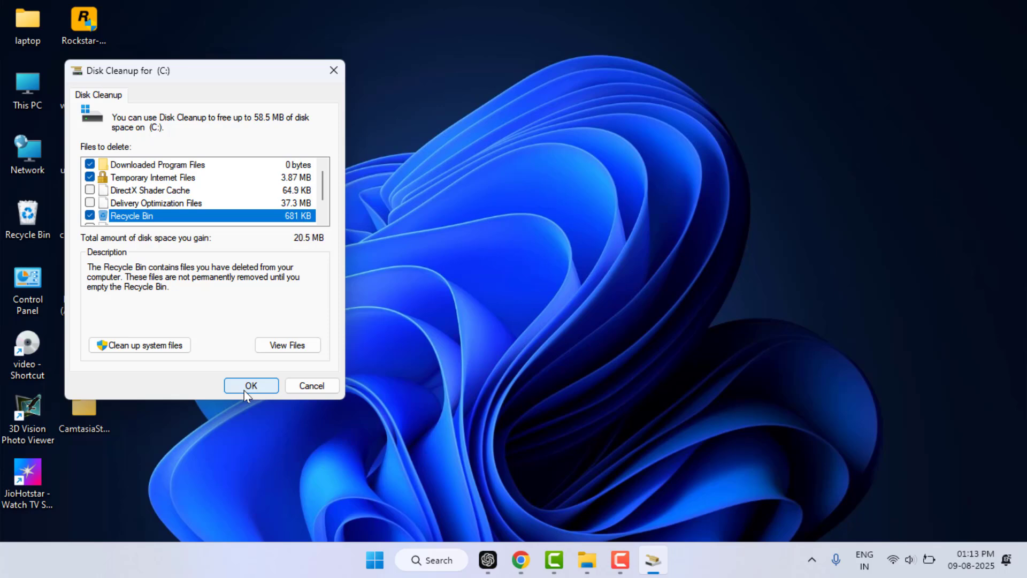
# Step: Close Disk Cleanup and open the Downloads folder via This PC, finding it empty
pyautogui.click(332, 67)
pyautogui.doubleClick(49, 89)
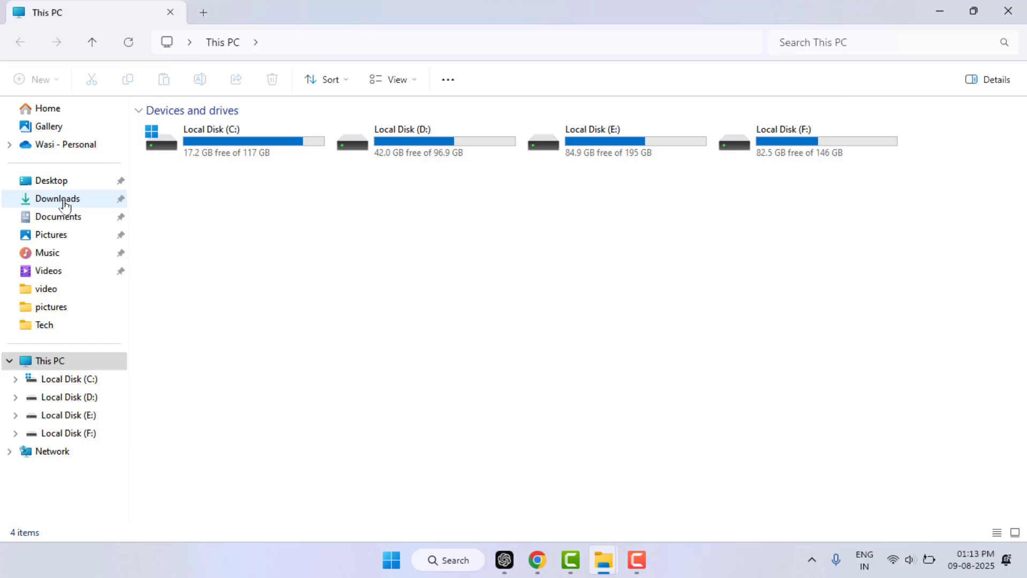
pyautogui.click(64, 200)
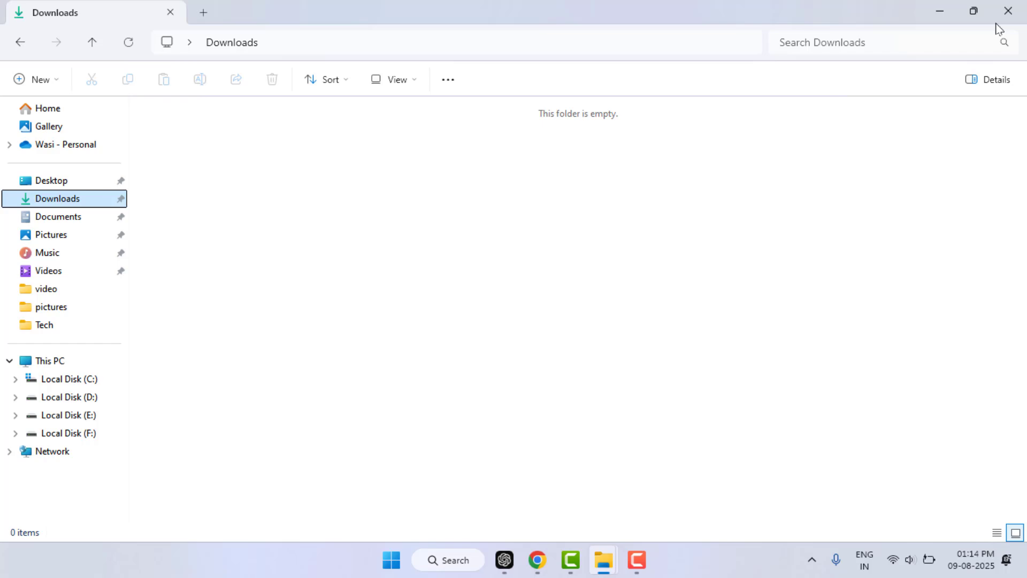
# Step: Close the Downloads window, browse the Start menu's All apps list, then return to the desktop
pyautogui.click(998, 8)
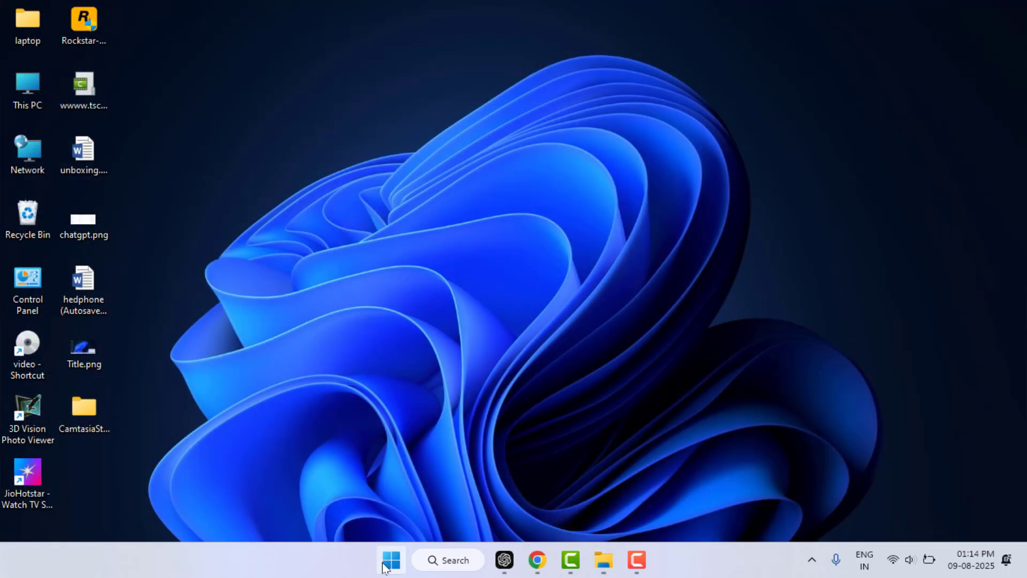
pyautogui.click(384, 567)
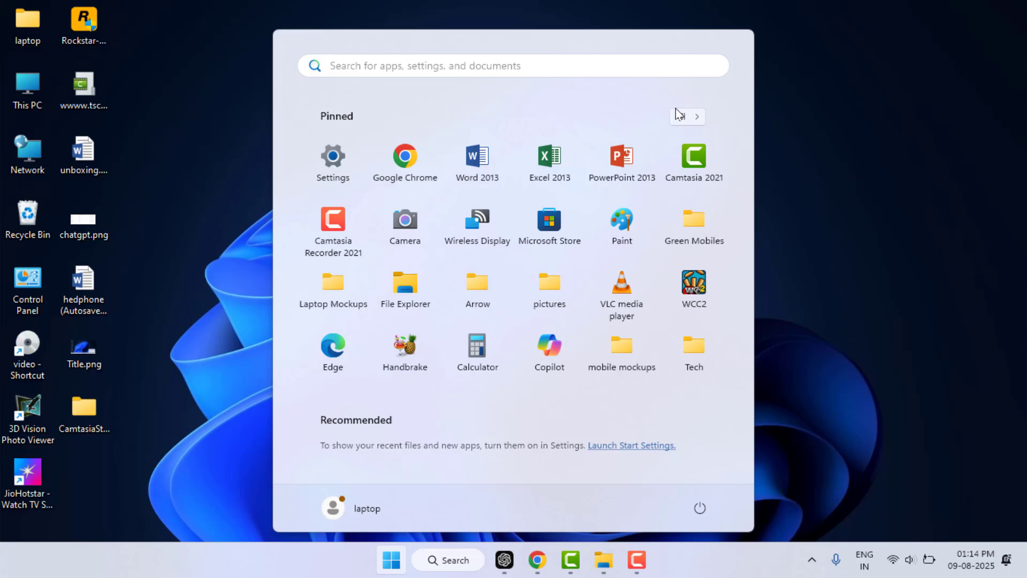
pyautogui.click(680, 115)
pyautogui.scroll(-3, 396, 332)
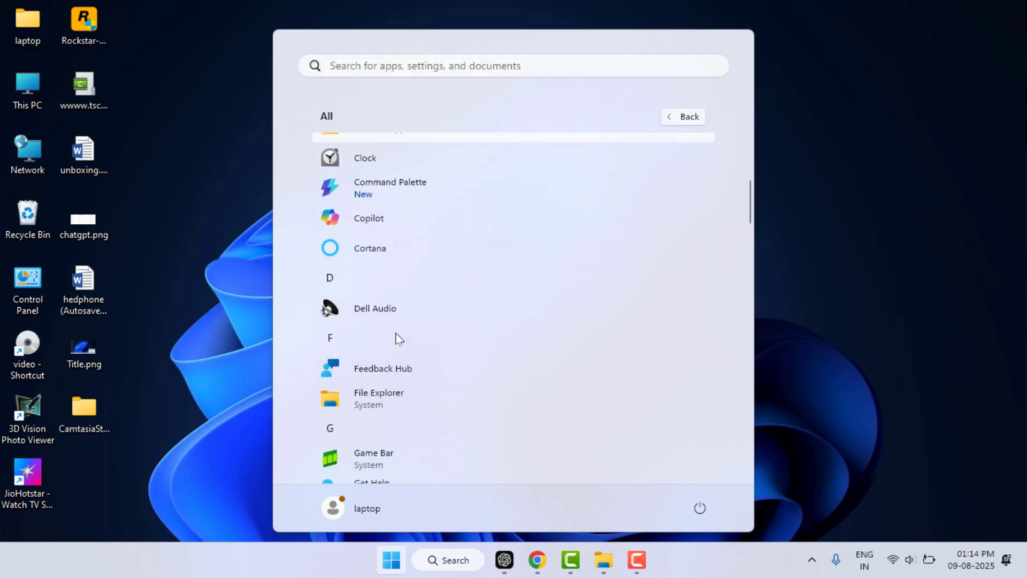
pyautogui.scroll(-15, 396, 333)
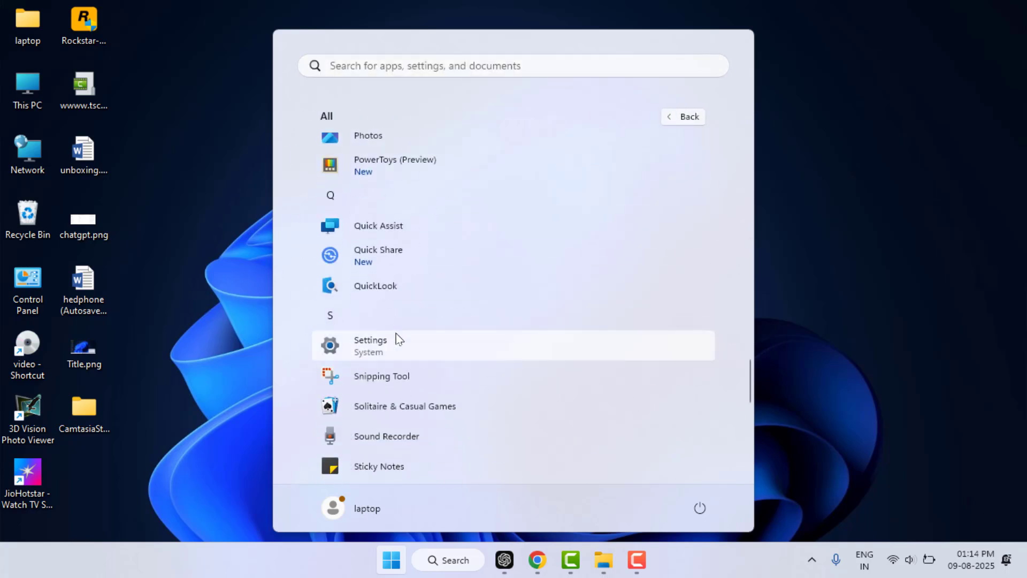
pyautogui.scroll(-5, 396, 335)
pyautogui.scroll(10, 396, 336)
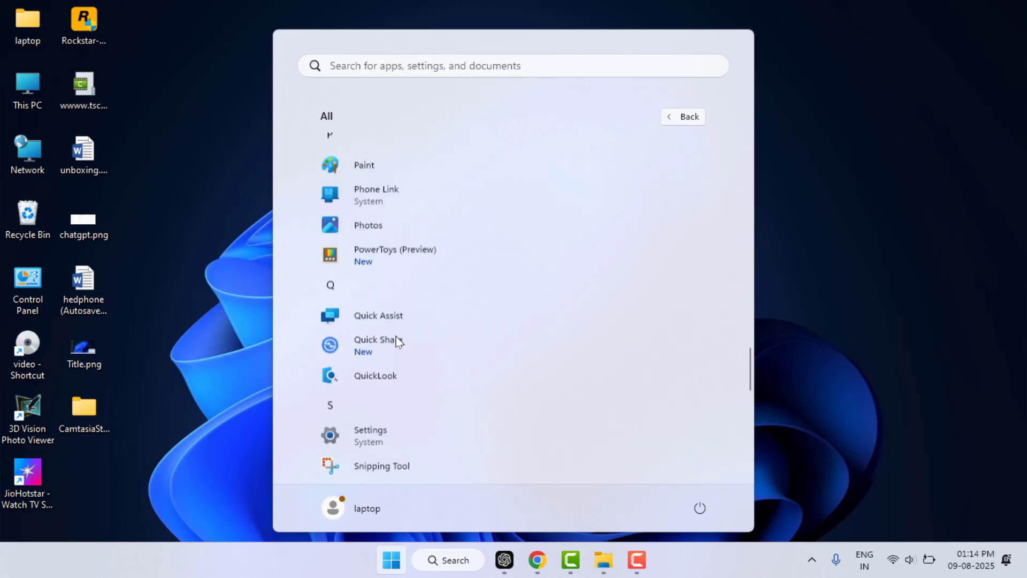
pyautogui.scroll(10, 395, 336)
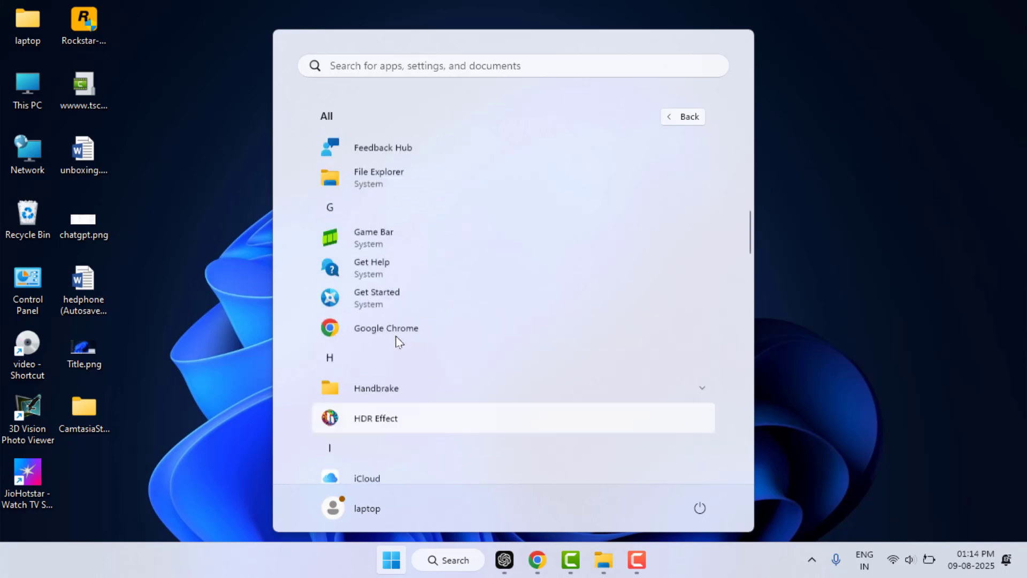
pyautogui.click(882, 211)
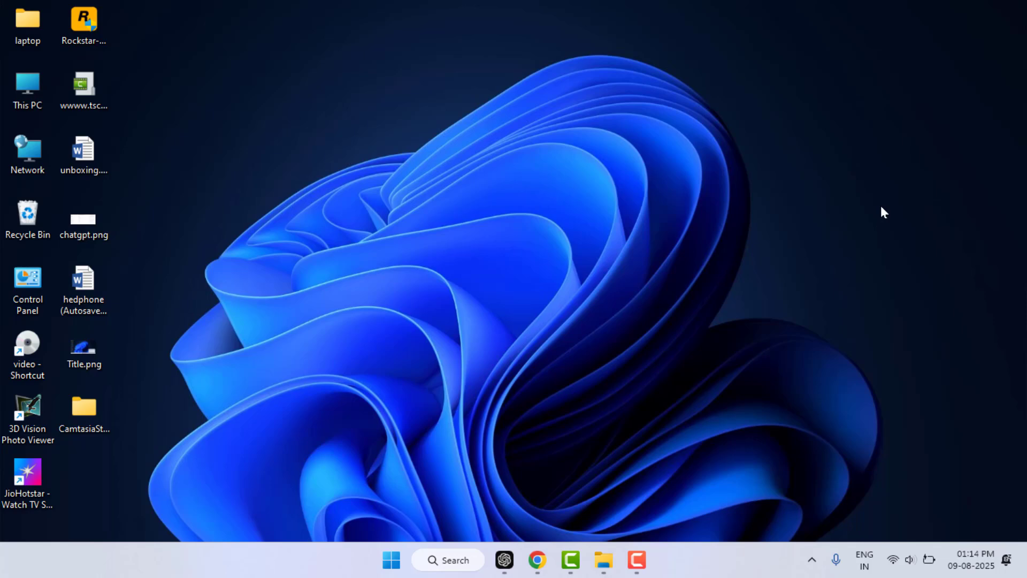